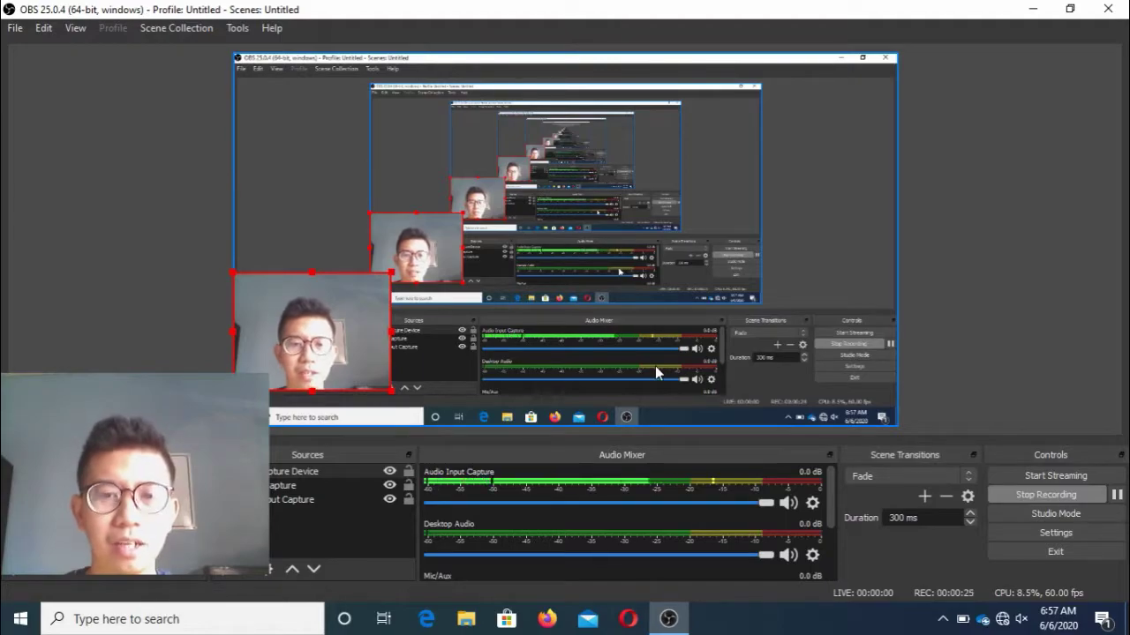
Minimise OBS, refresh the desktop, and open the Windows Graphics settings through Display settings.
click(1037, 10)
right_click(698, 163)
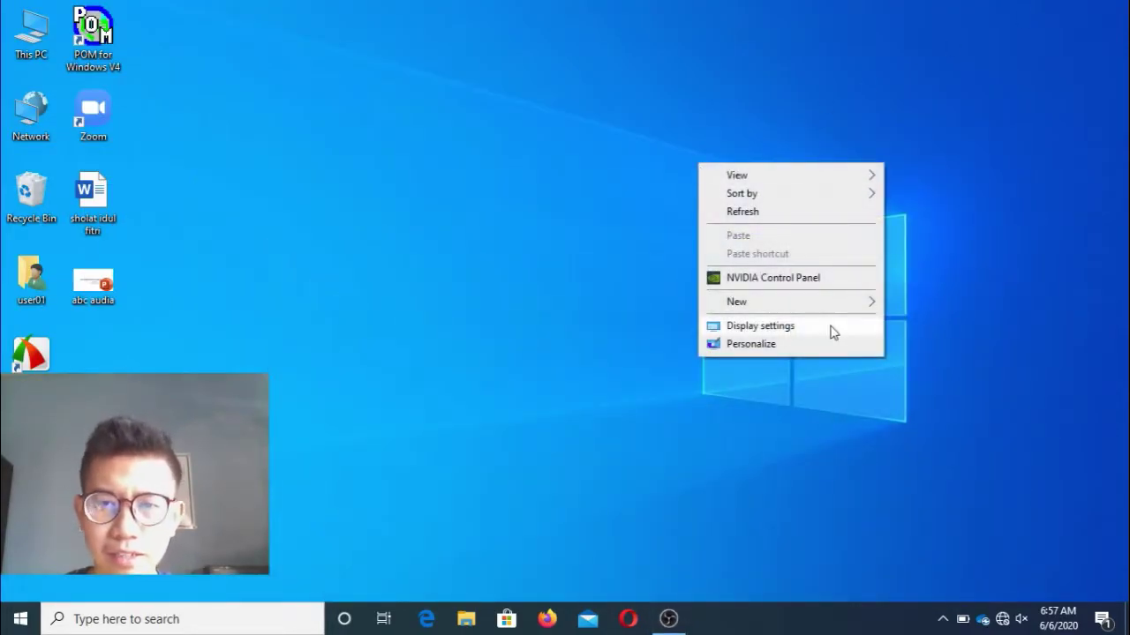
click(746, 218)
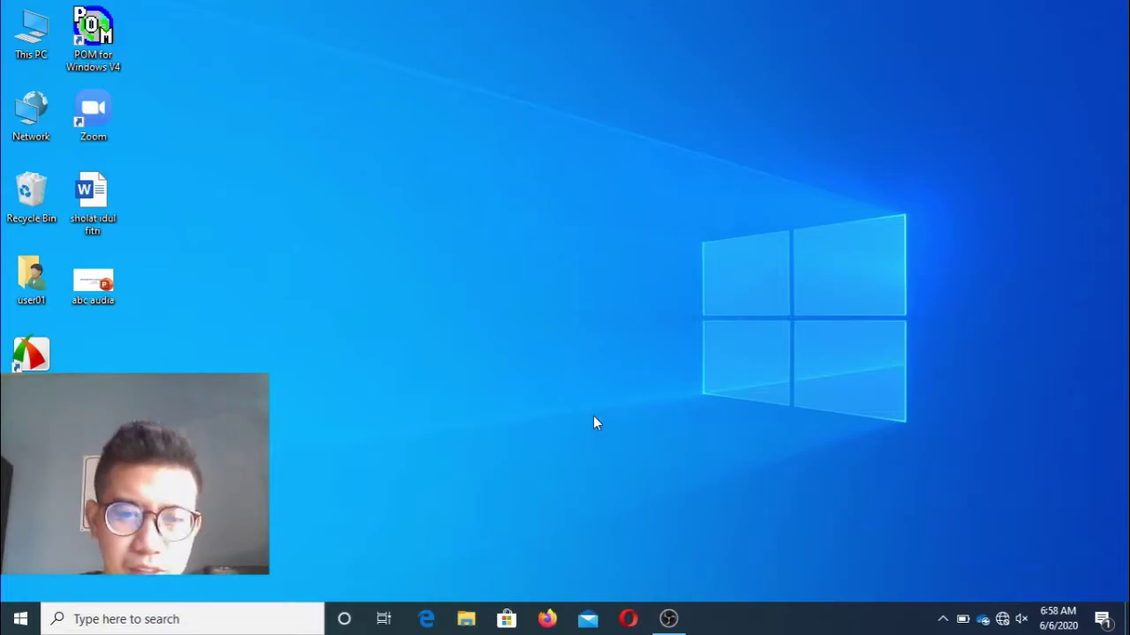
right_click(478, 235)
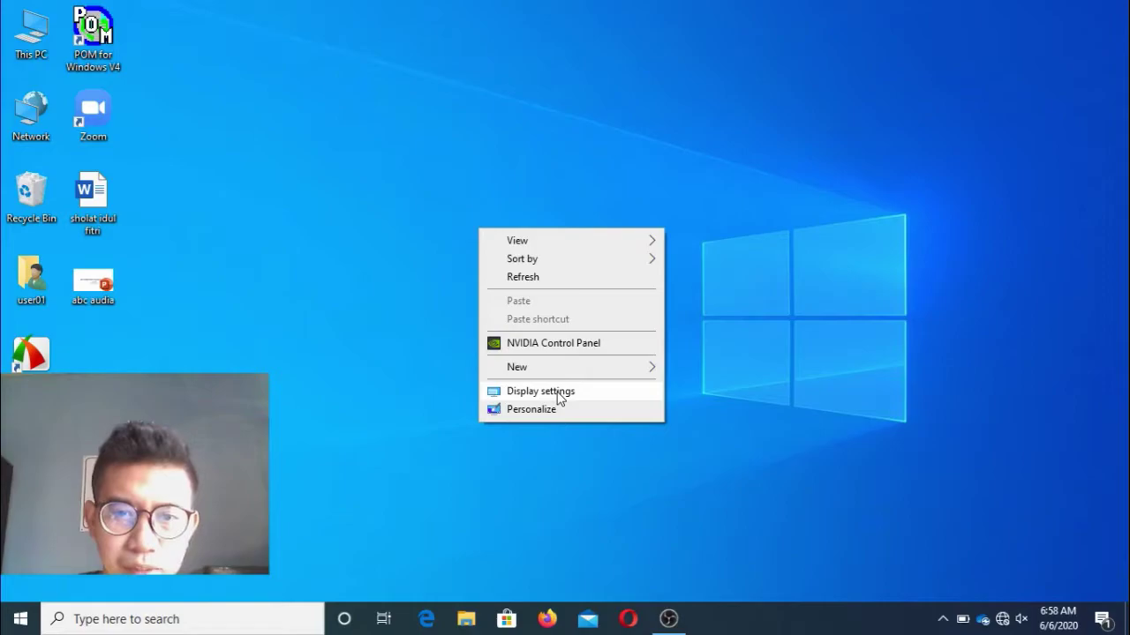
click(390, 323)
right_click(390, 323)
click(526, 488)
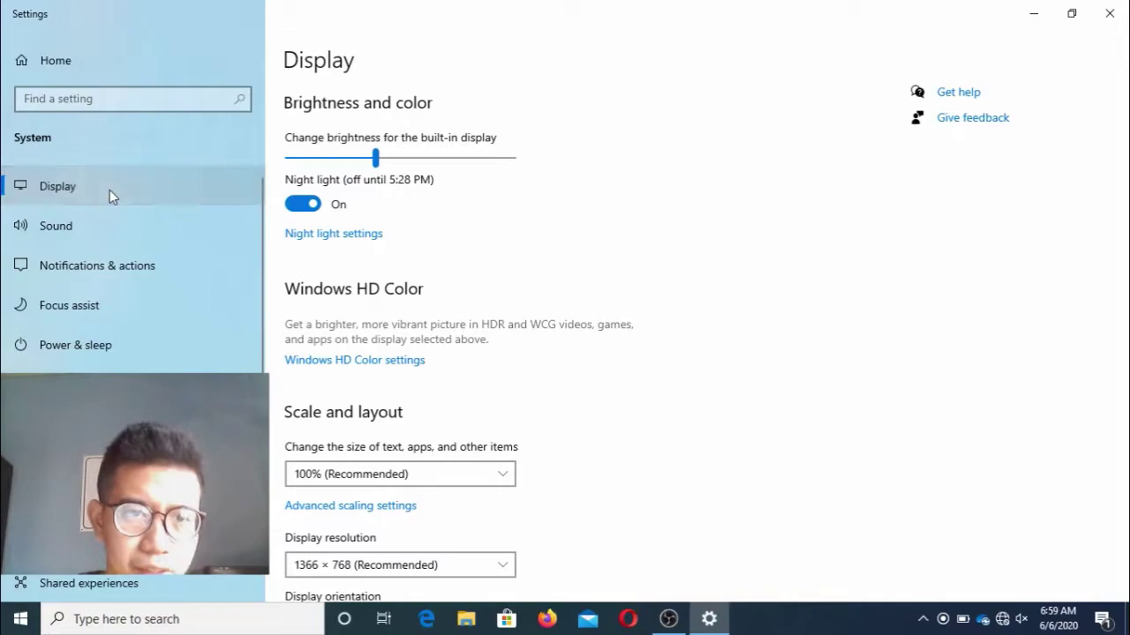
drag(1122, 184, 1123, 365)
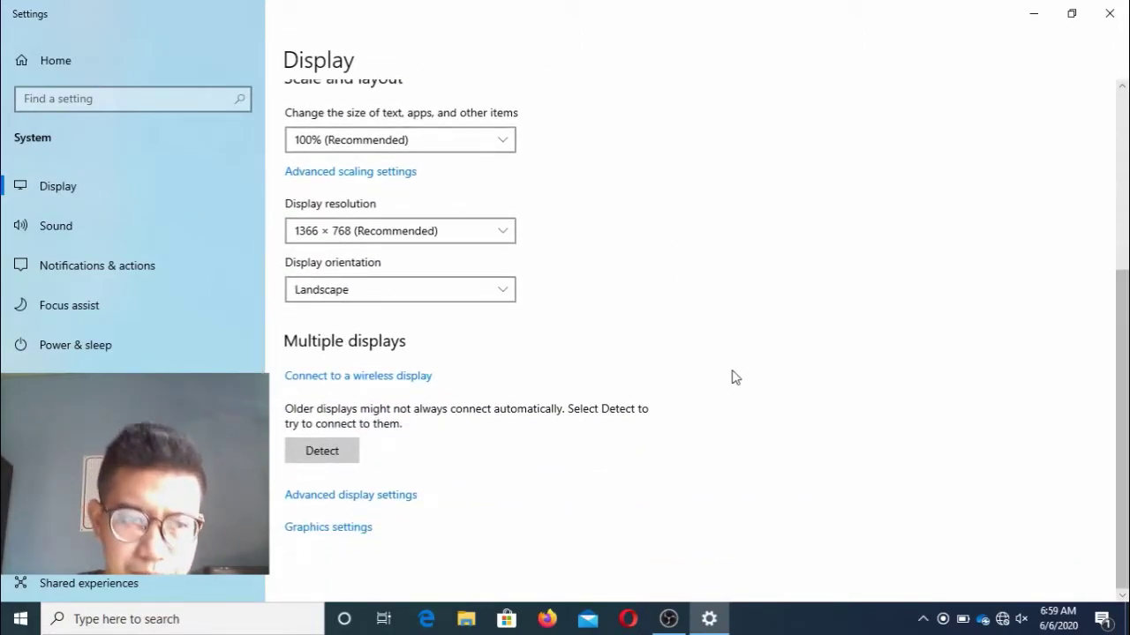
click(345, 530)
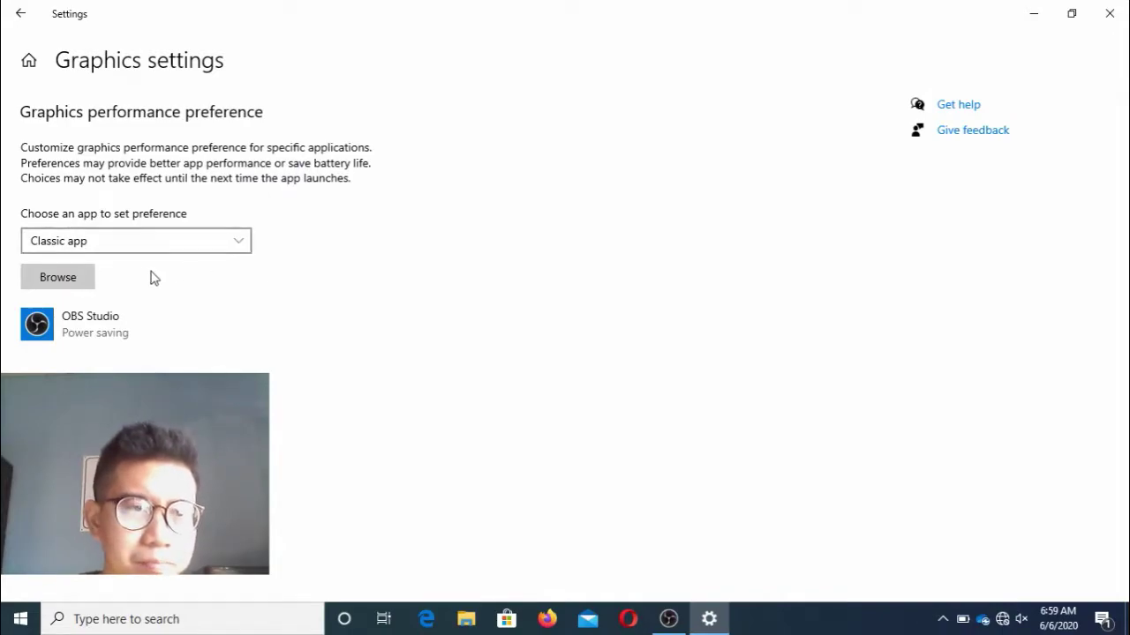
Try to add obs64 from C:\Program Files\obs-studio\bin\64bit as a classic app in the graphics performance preferences.
click(78, 277)
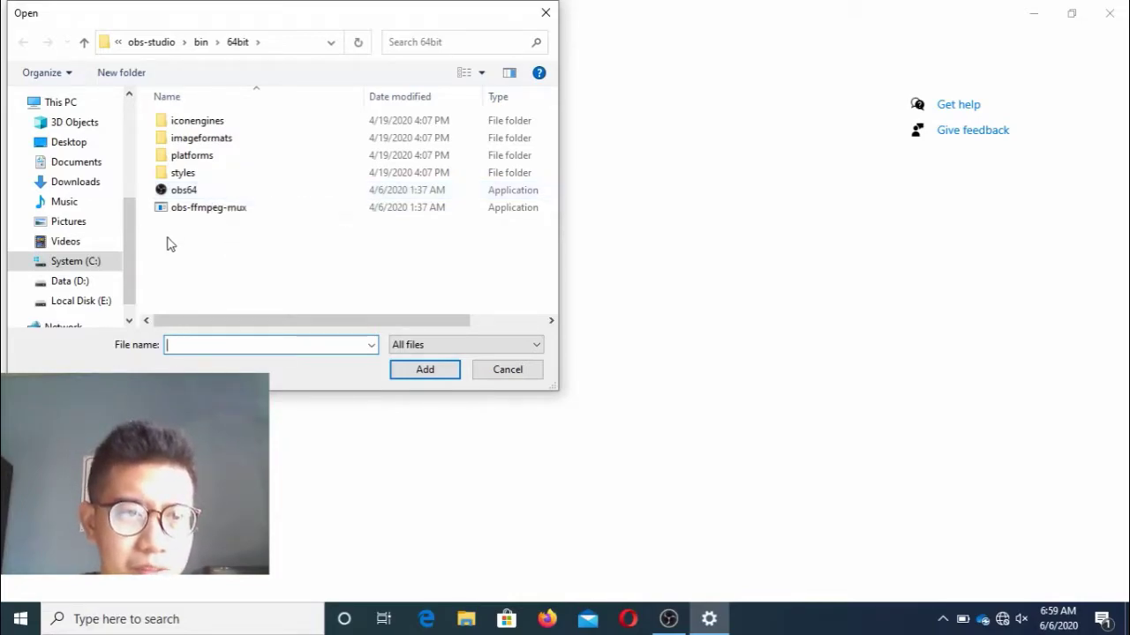
click(75, 261)
double_click(251, 212)
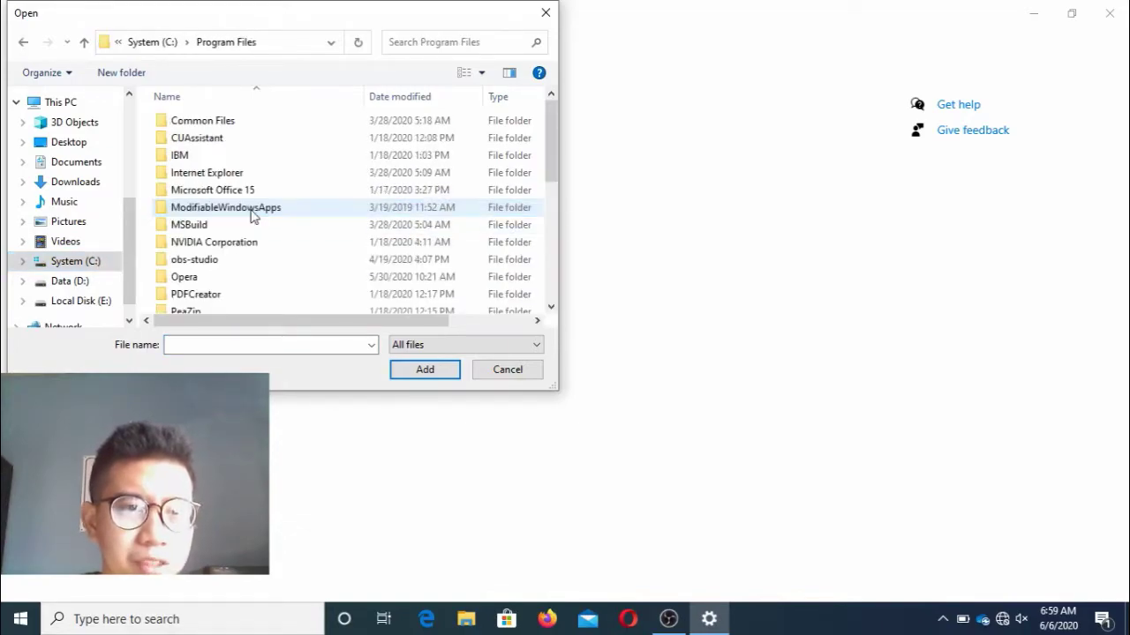
mouse_move(553, 150)
mouse_down()
mouse_move(552, 223)
mouse_move(547, 162)
mouse_up()
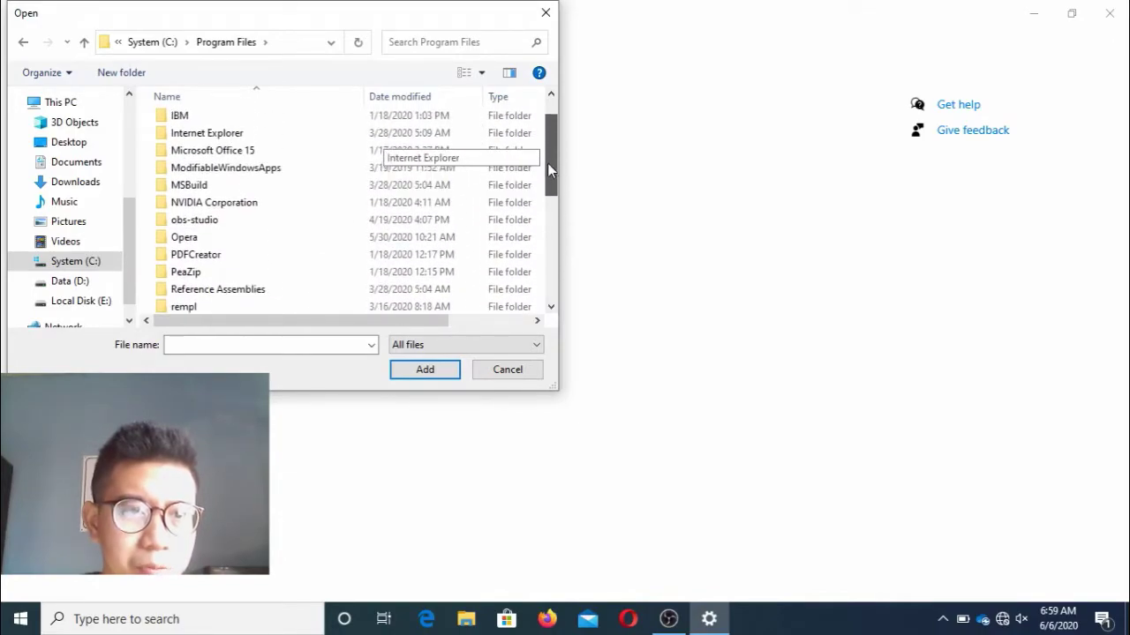
double_click(395, 221)
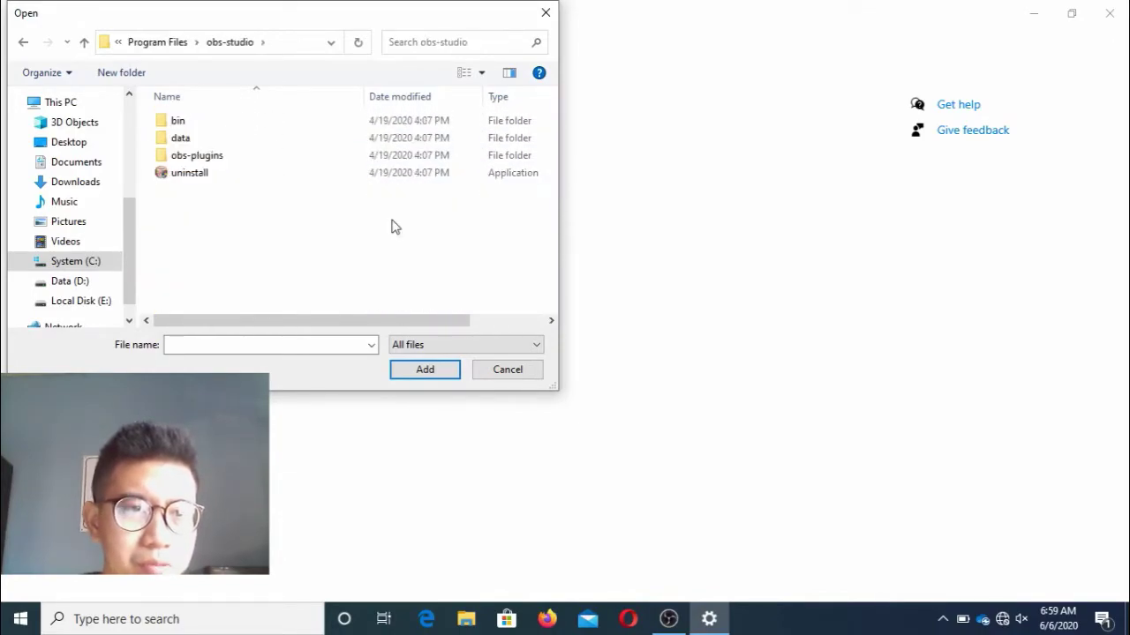
double_click(243, 124)
double_click(241, 126)
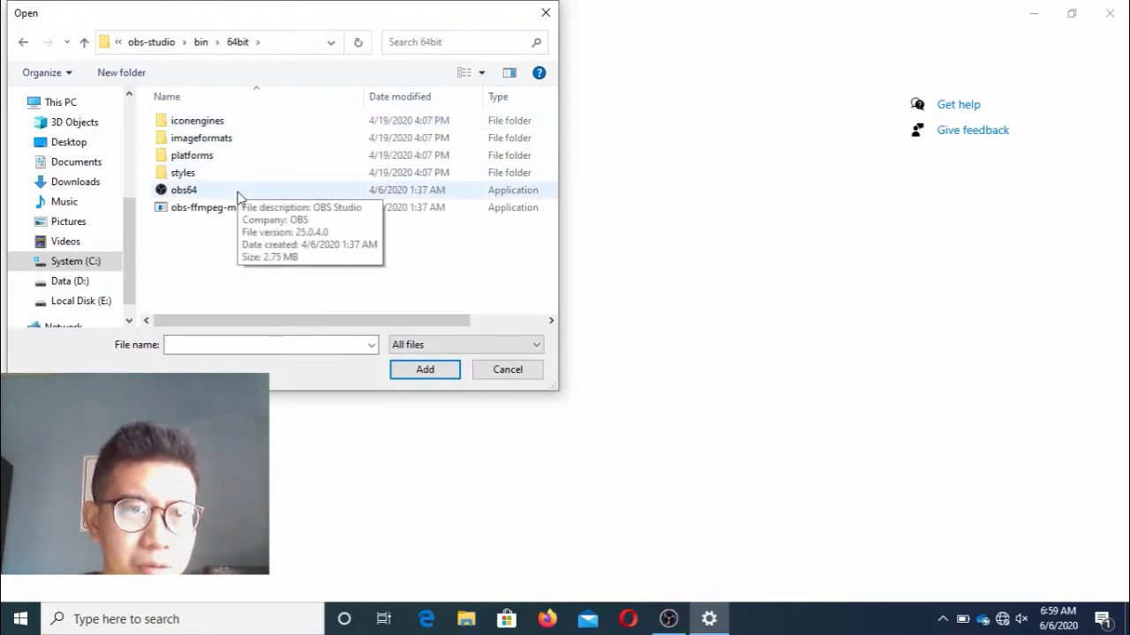
click(237, 196)
click(454, 373)
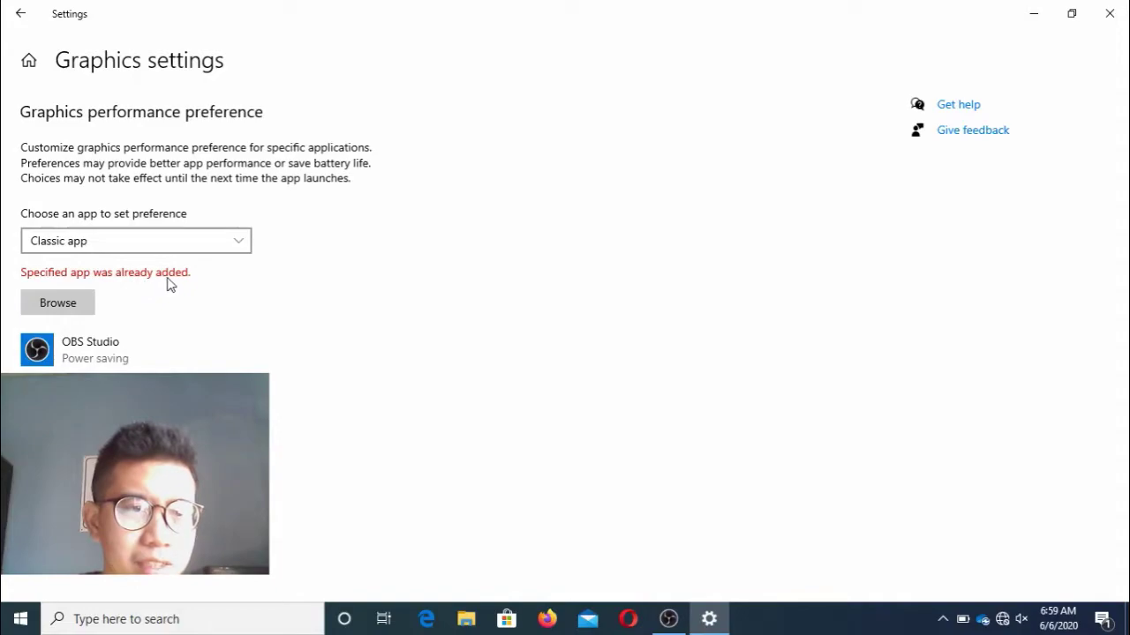
Set OBS Studio's graphics preference to System default, save it, and close Settings.
click(113, 362)
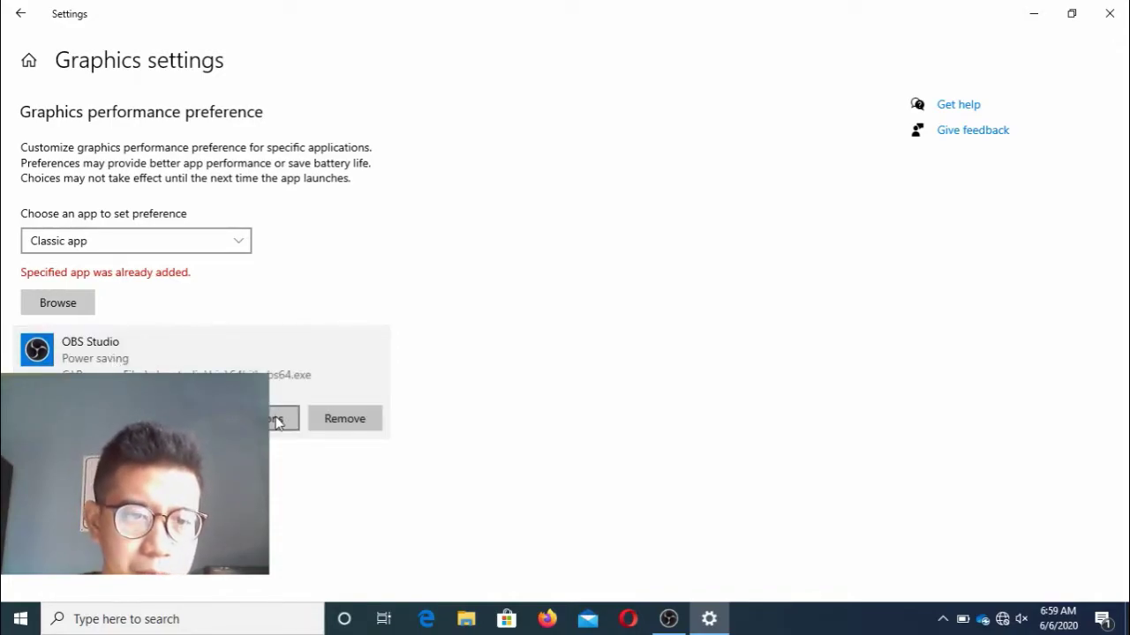
click(277, 421)
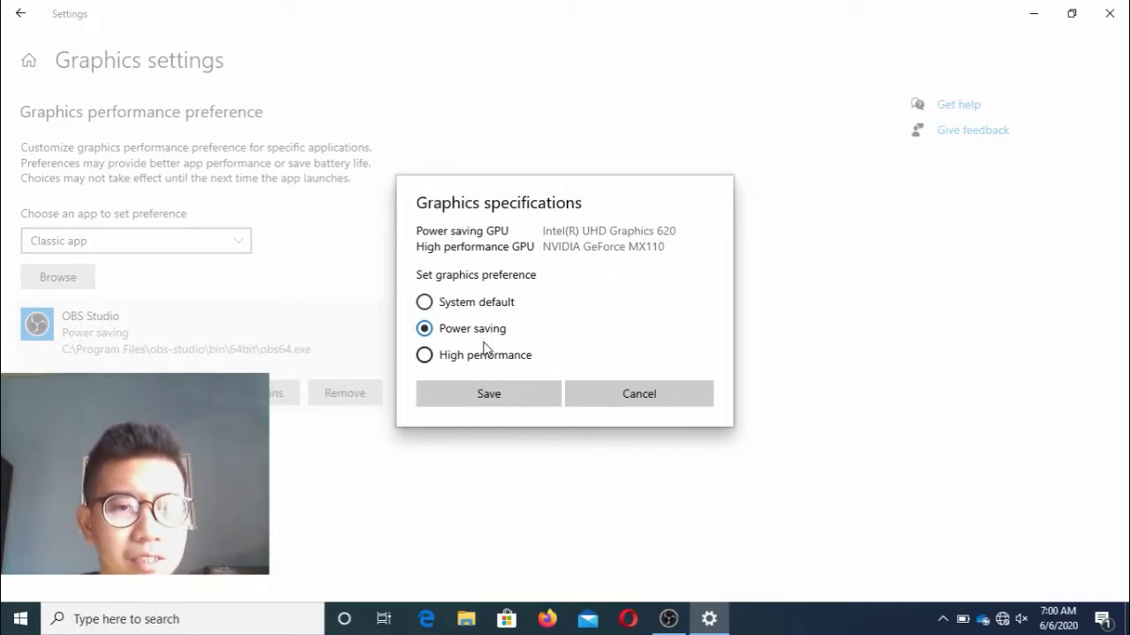
click(501, 395)
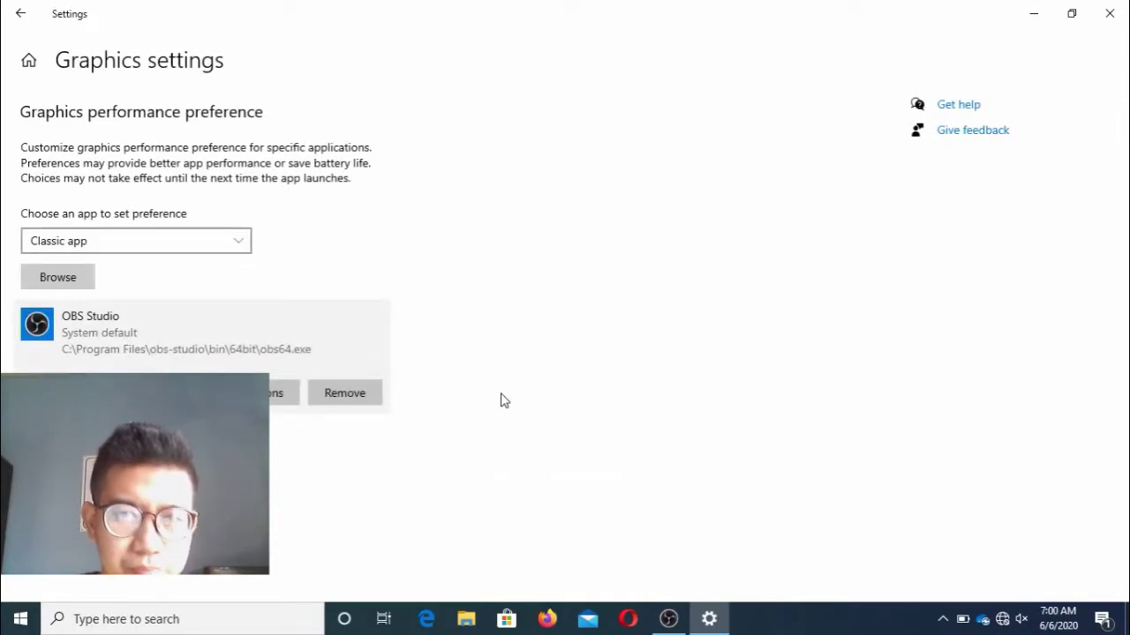
click(1109, 13)
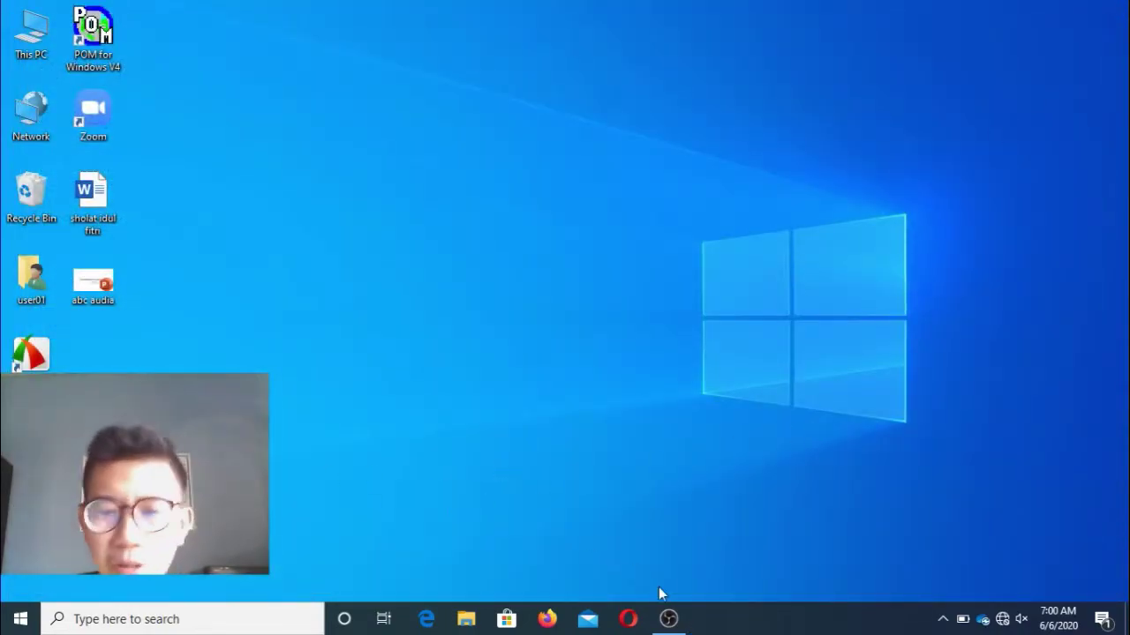
Open the NVIDIA Control Panel from the desktop with OBS minimised, and refresh the desktop.
click(668, 618)
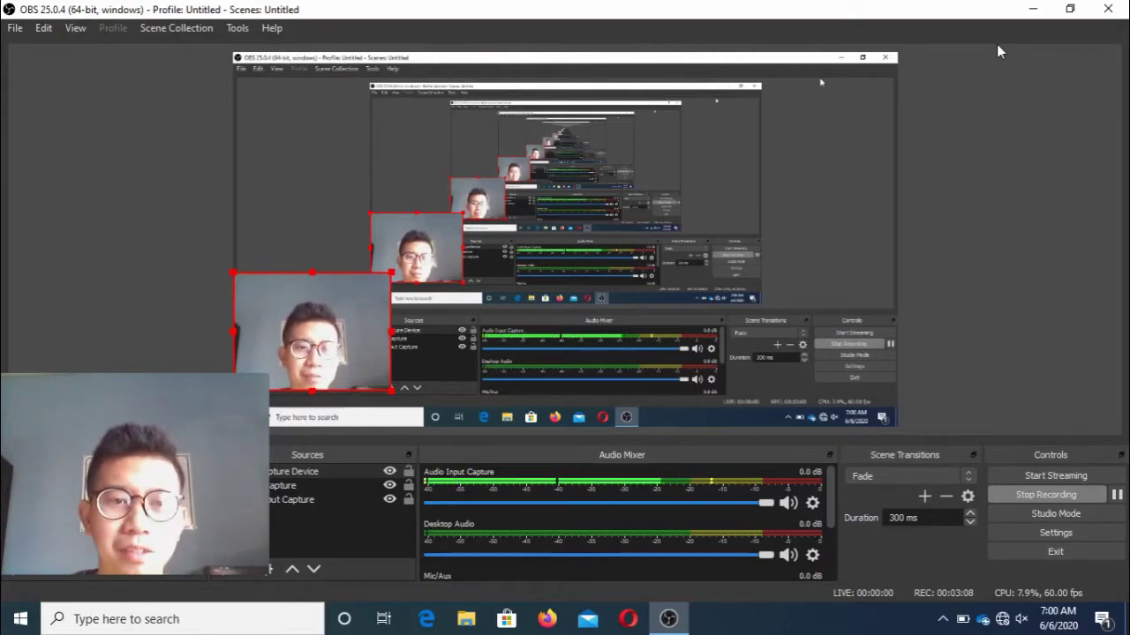
click(1032, 8)
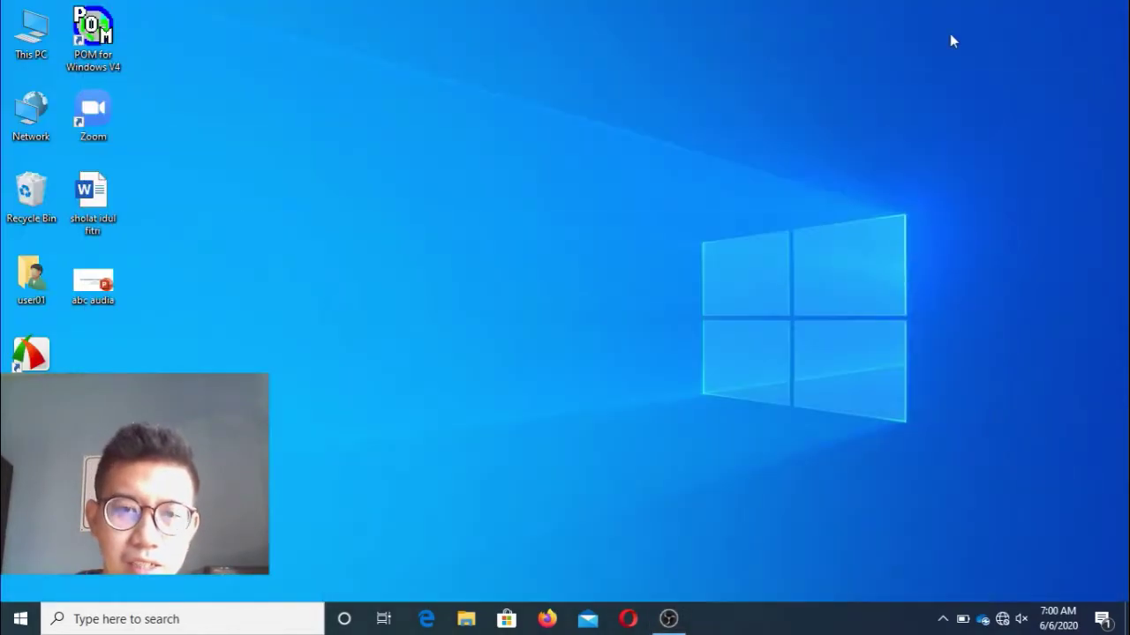
right_click(499, 194)
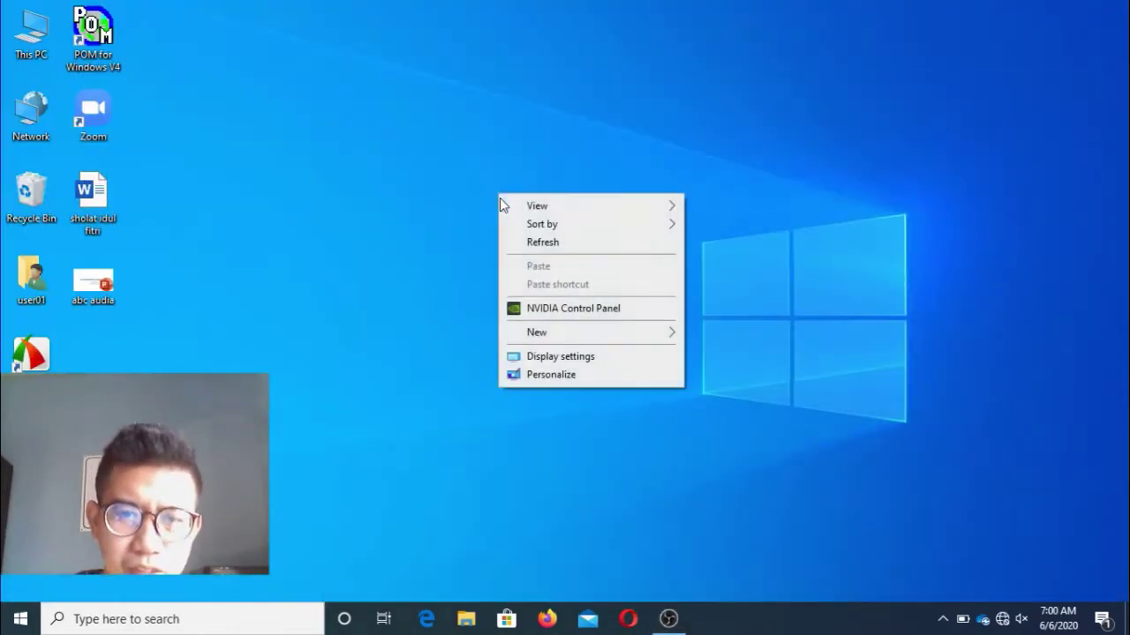
click(582, 311)
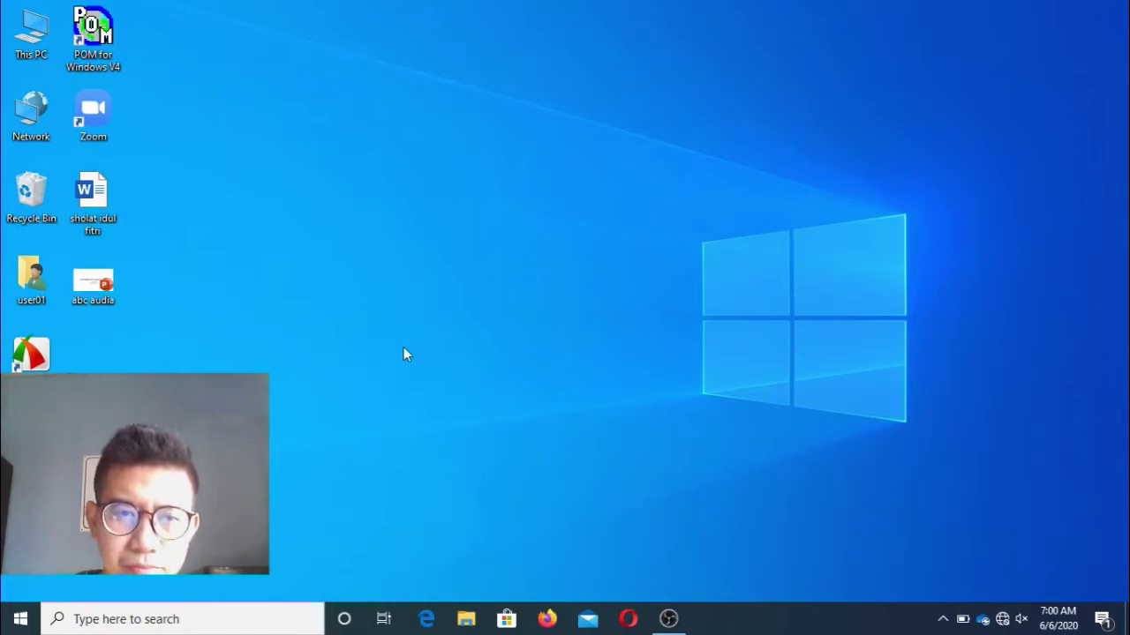
right_click(465, 274)
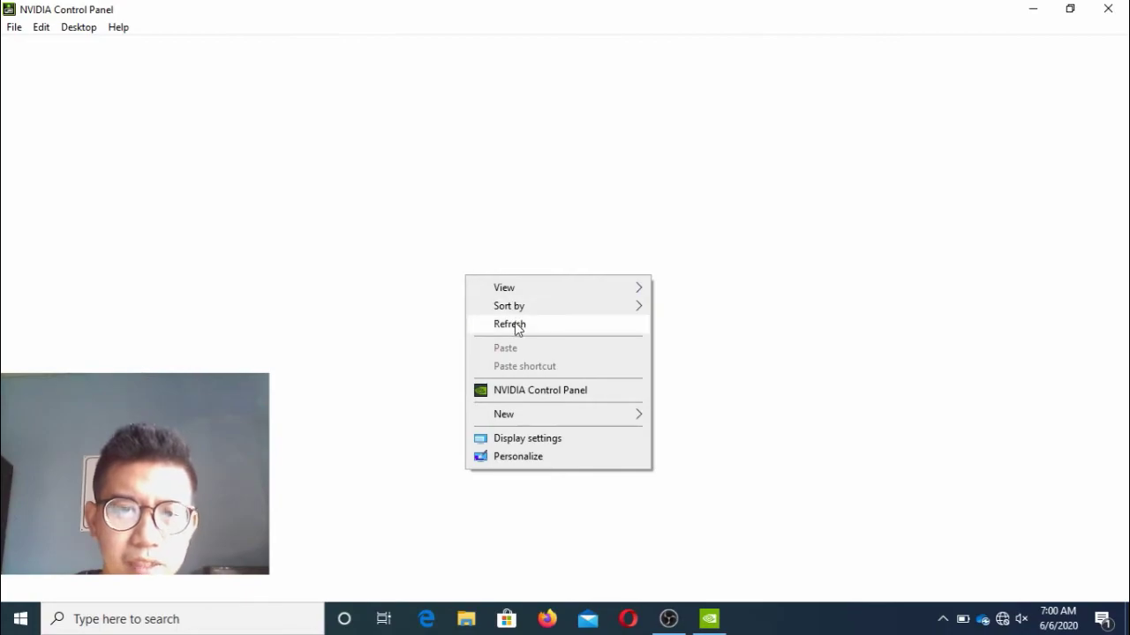
click(516, 324)
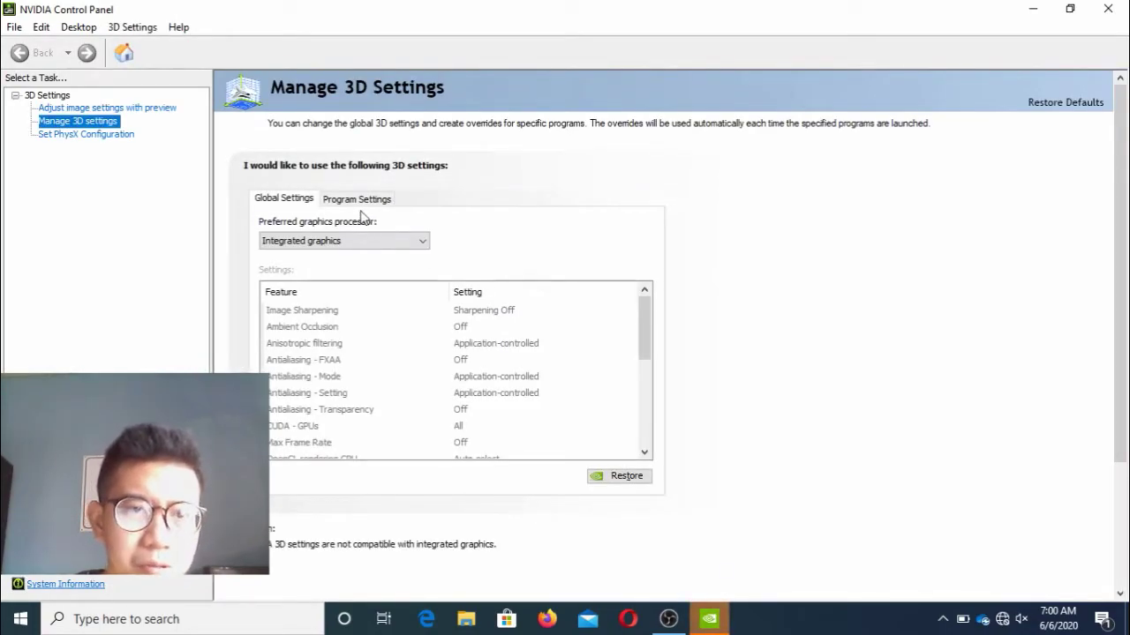
Check the preferred graphics processor options for OBS Studio in the program-specific 3D settings, and switch back to OBS.
click(354, 198)
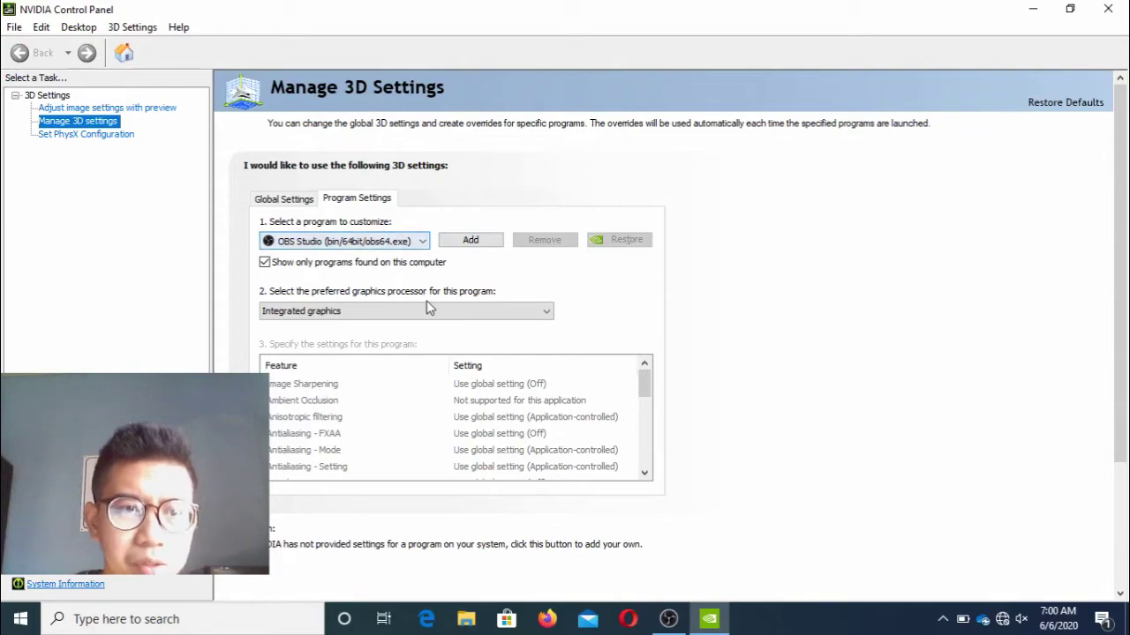
click(466, 313)
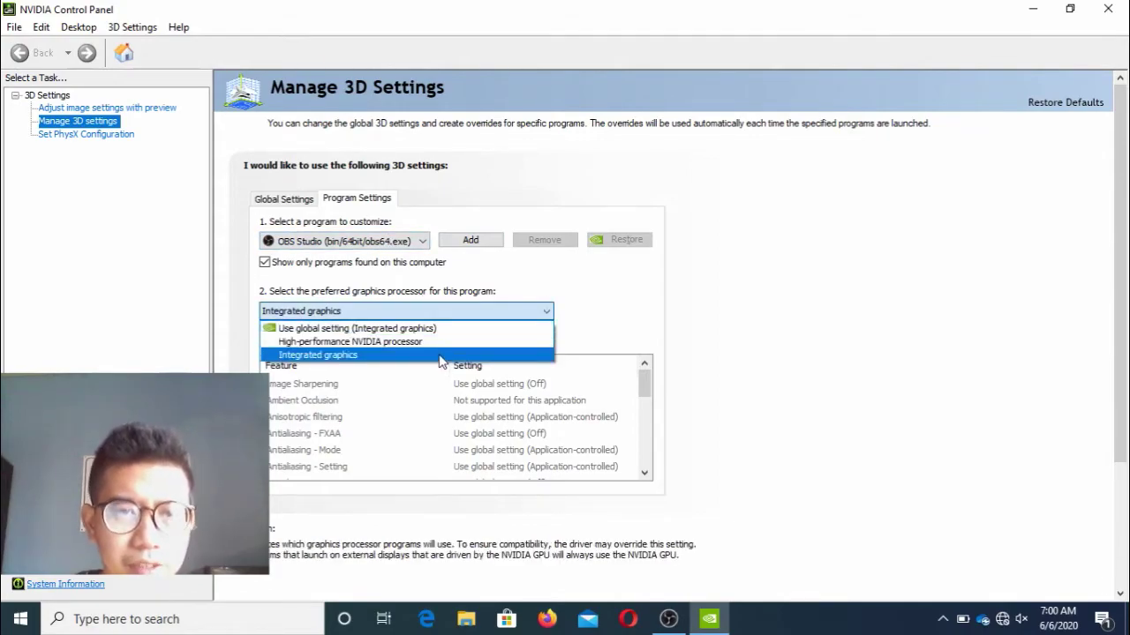
click(584, 309)
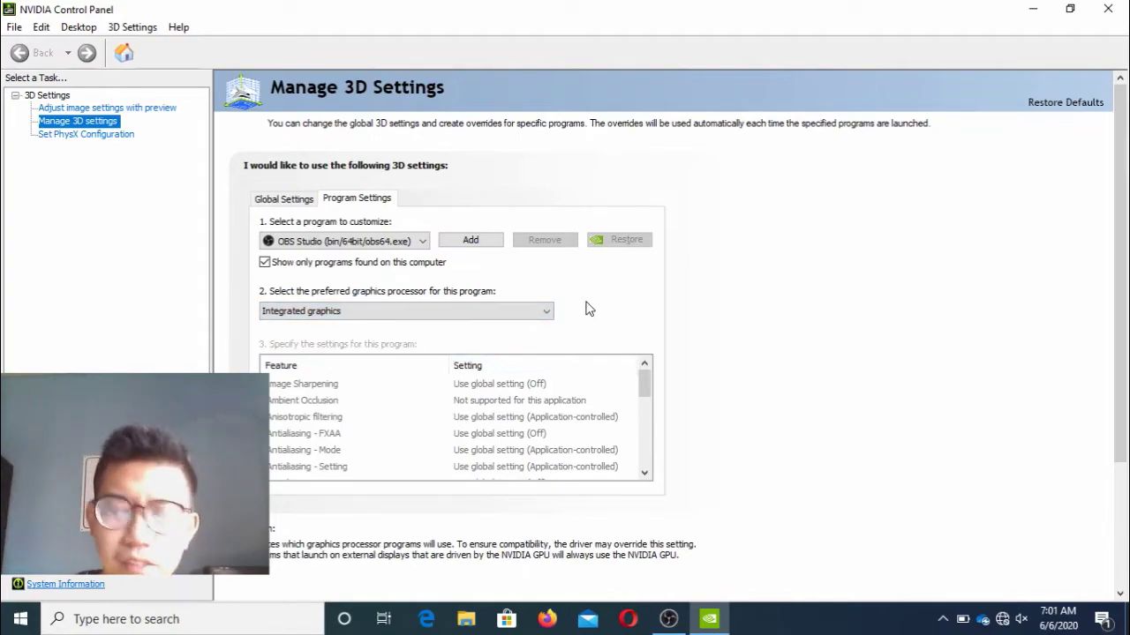
click(1123, 8)
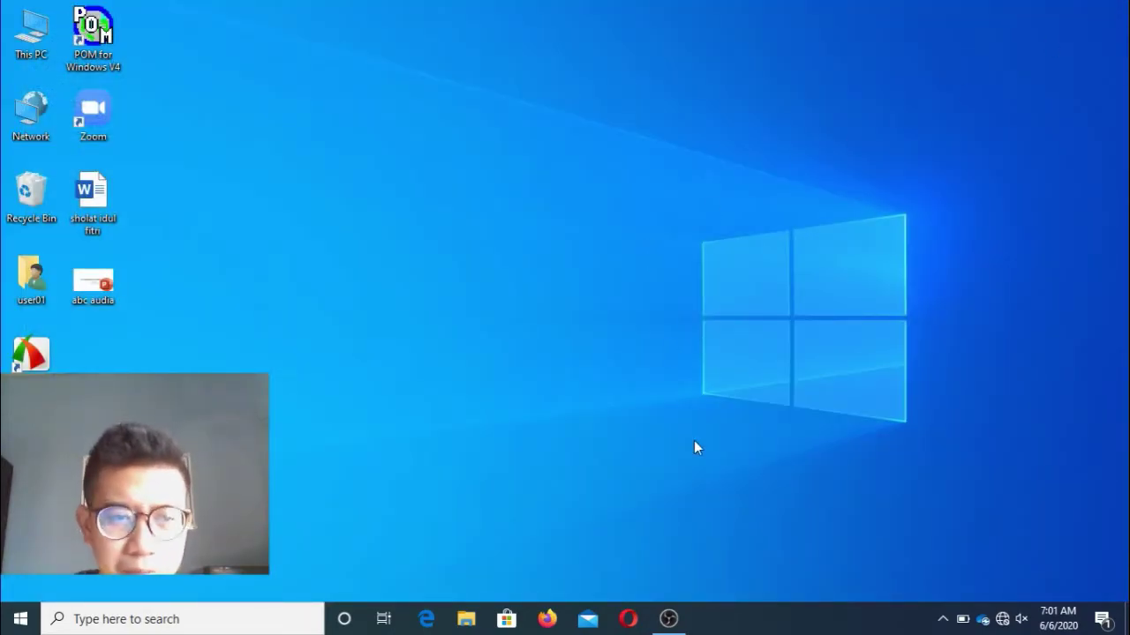
click(668, 620)
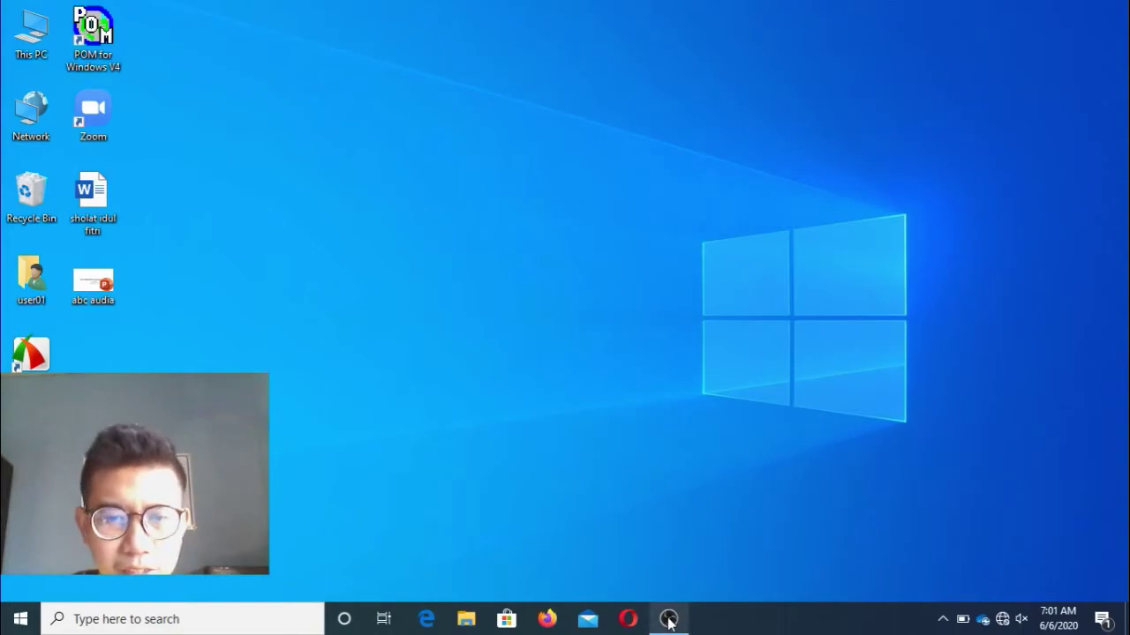